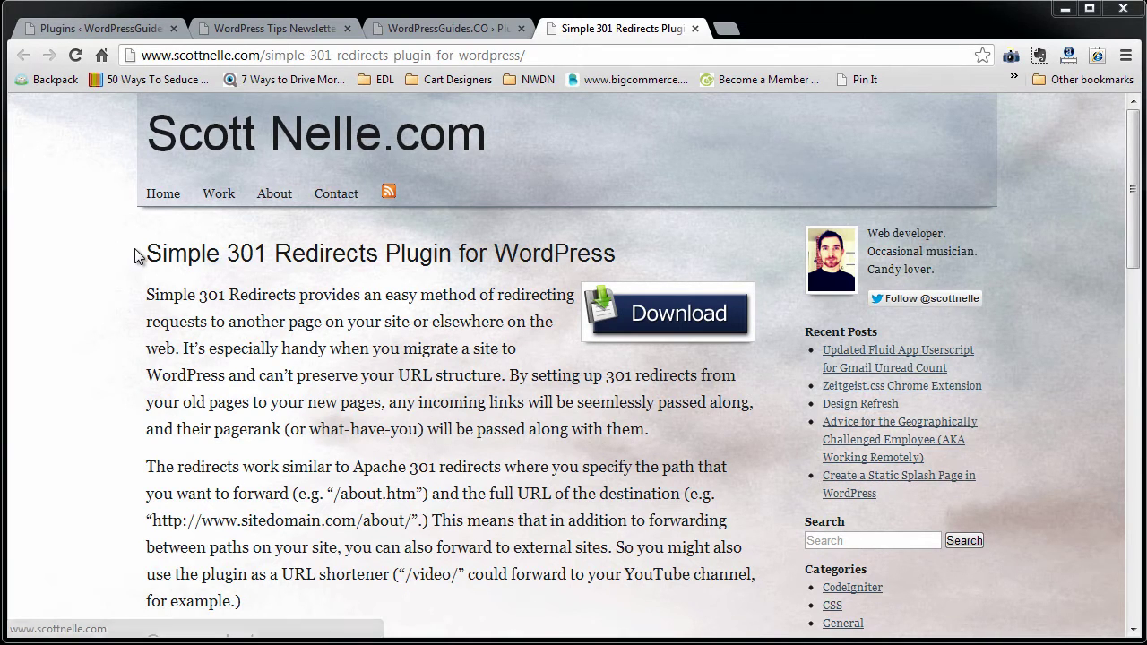
Review the Simple 301 Redirects title and download count on the plugin details page
drag(146, 254, 220, 254)
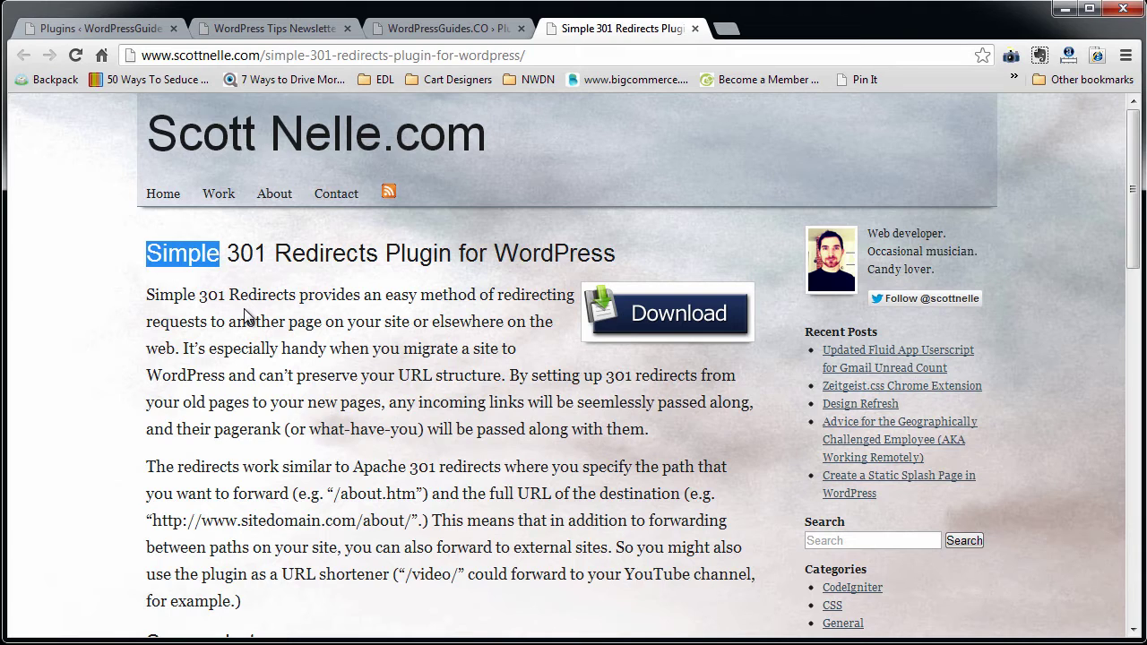
mouse_move(226, 252)
mouse_down()
mouse_move(390, 259)
mouse_move(379, 257)
mouse_up()
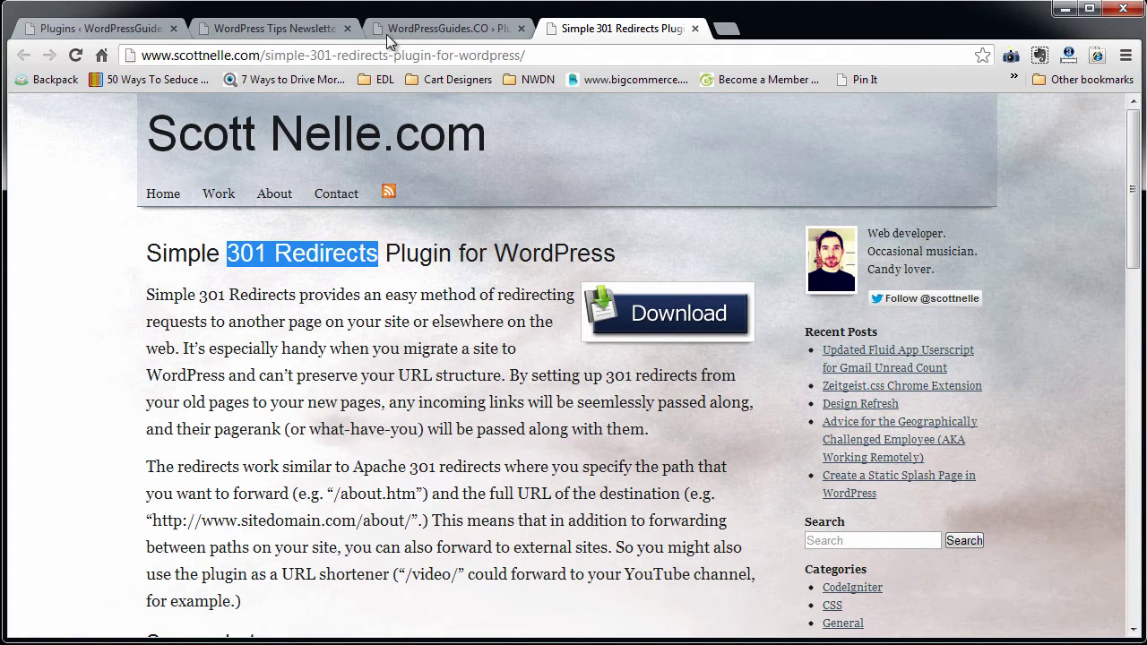
click(433, 30)
click(618, 28)
click(448, 28)
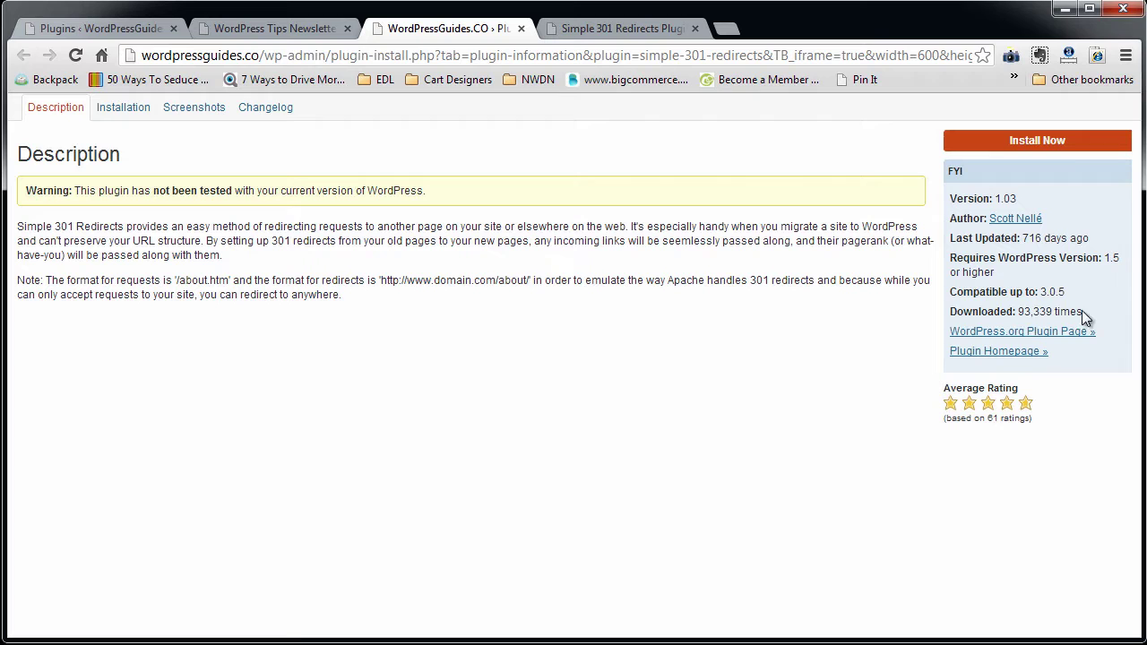
drag(1082, 311, 1016, 311)
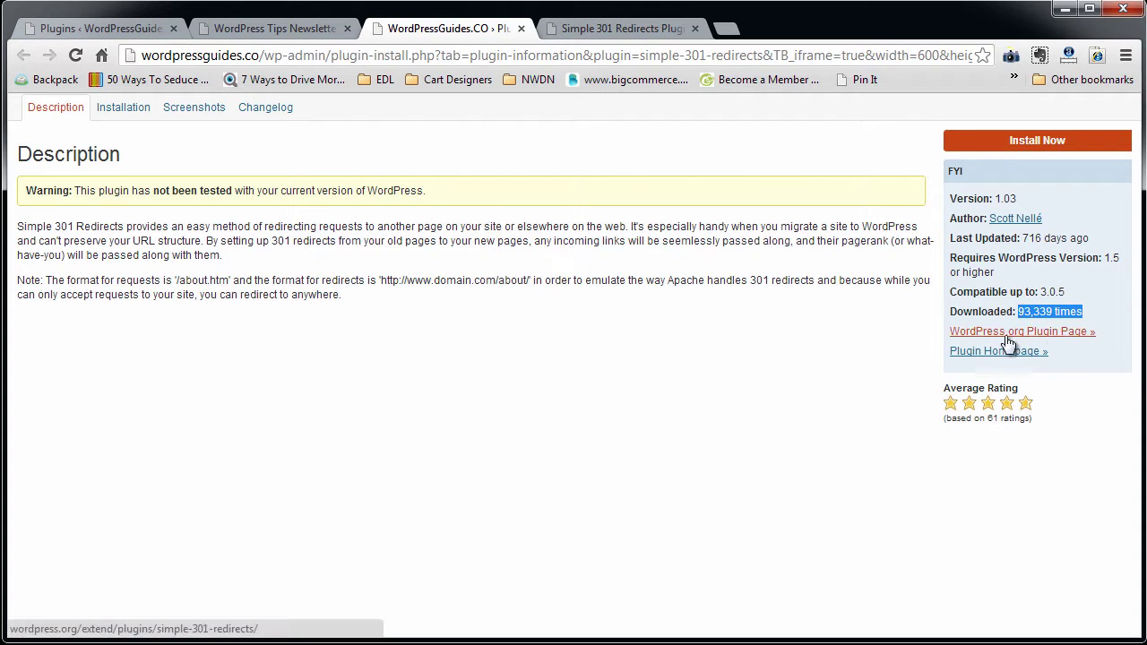
Look over the newsletter and author pages, then return to the plugin details page
click(260, 26)
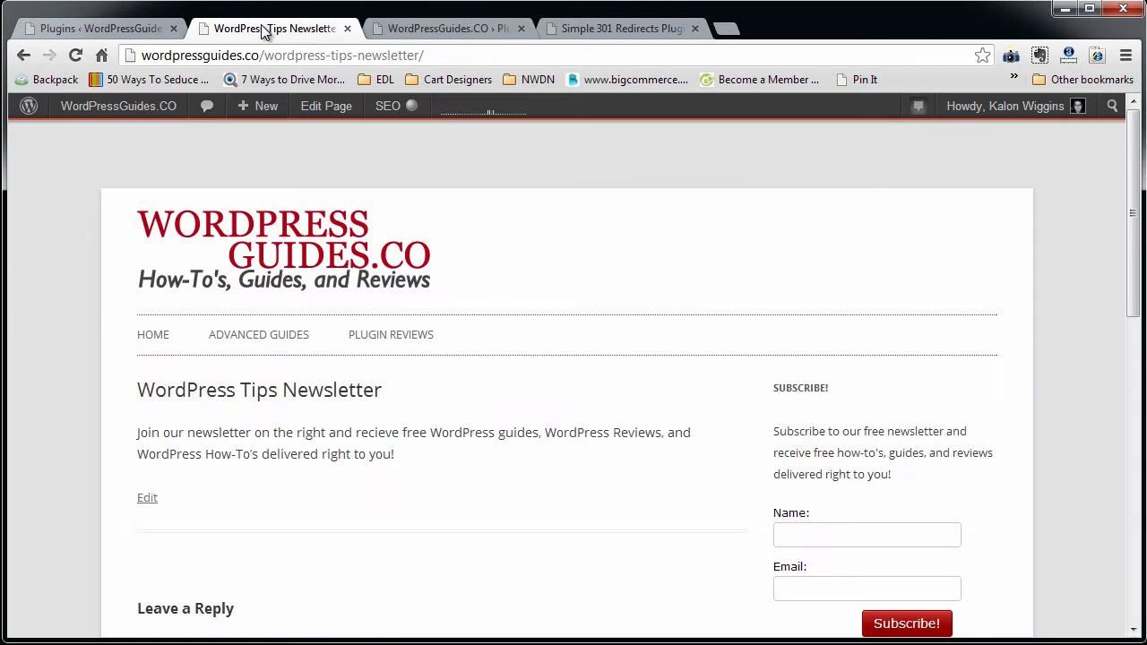
click(99, 25)
click(453, 28)
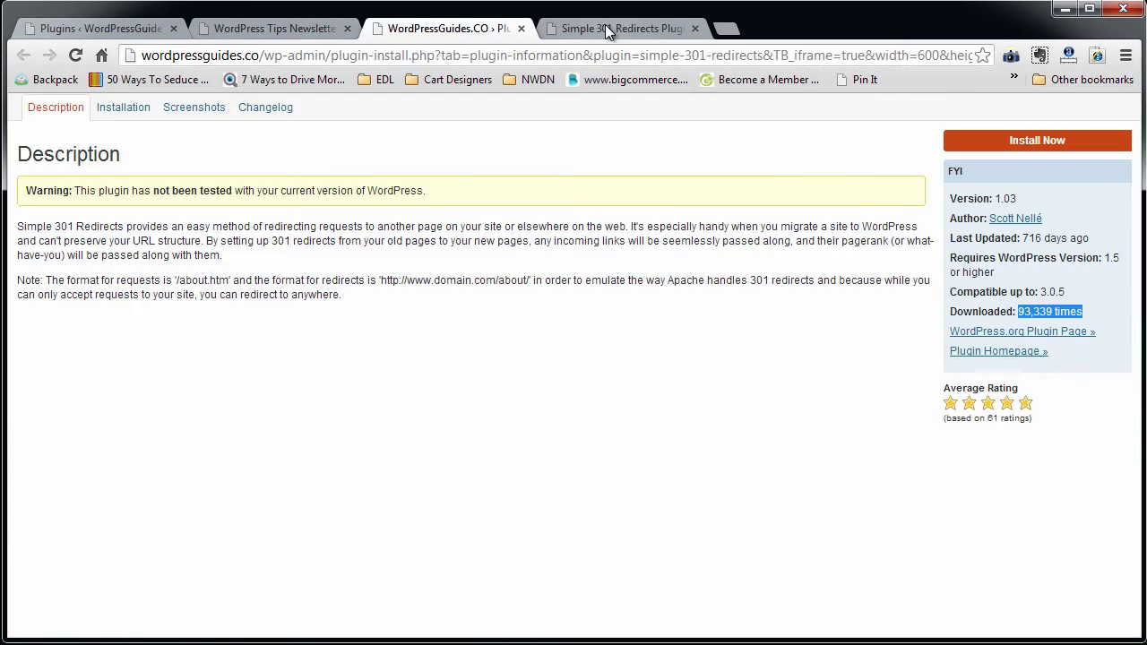
click(607, 30)
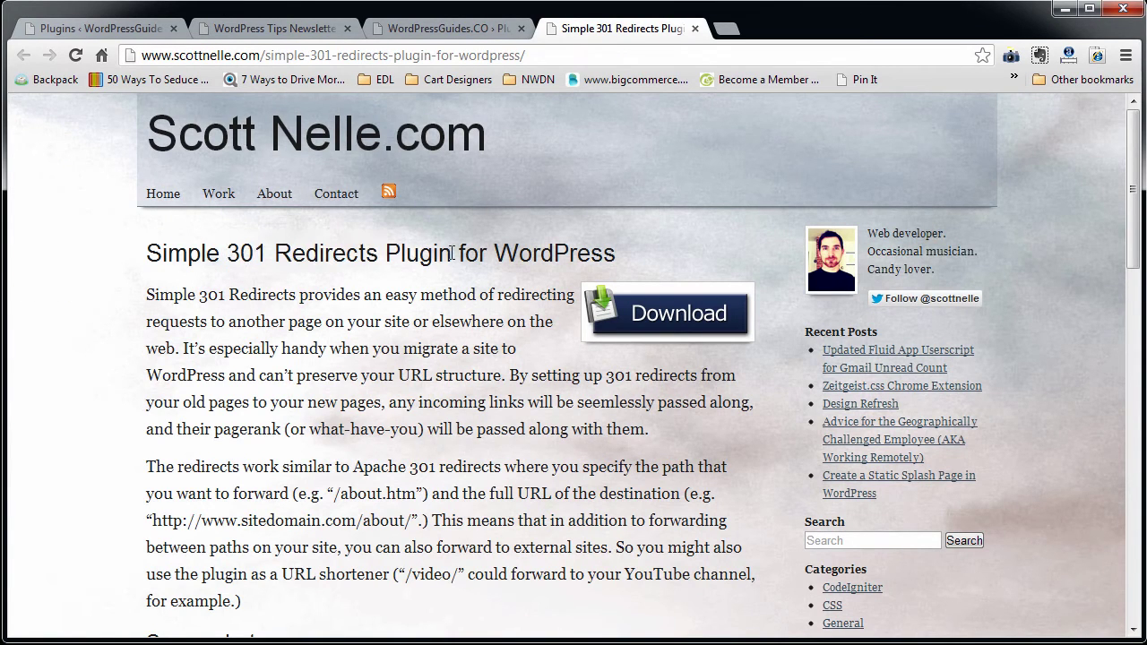
drag(451, 253, 146, 253)
drag(617, 254, 148, 253)
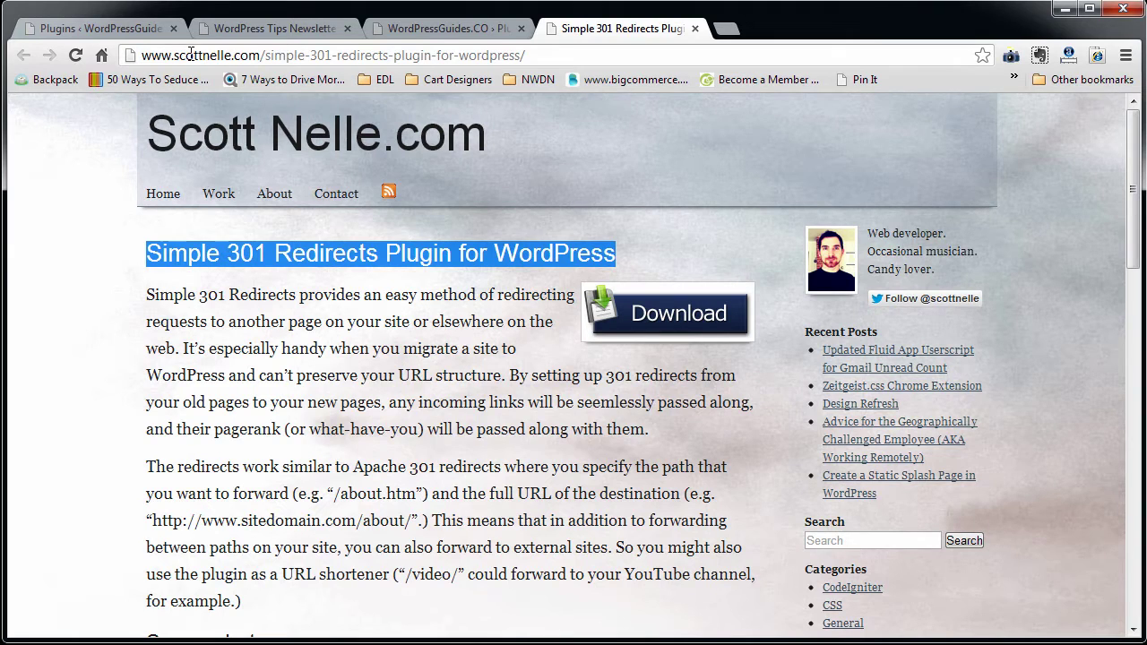
click(420, 32)
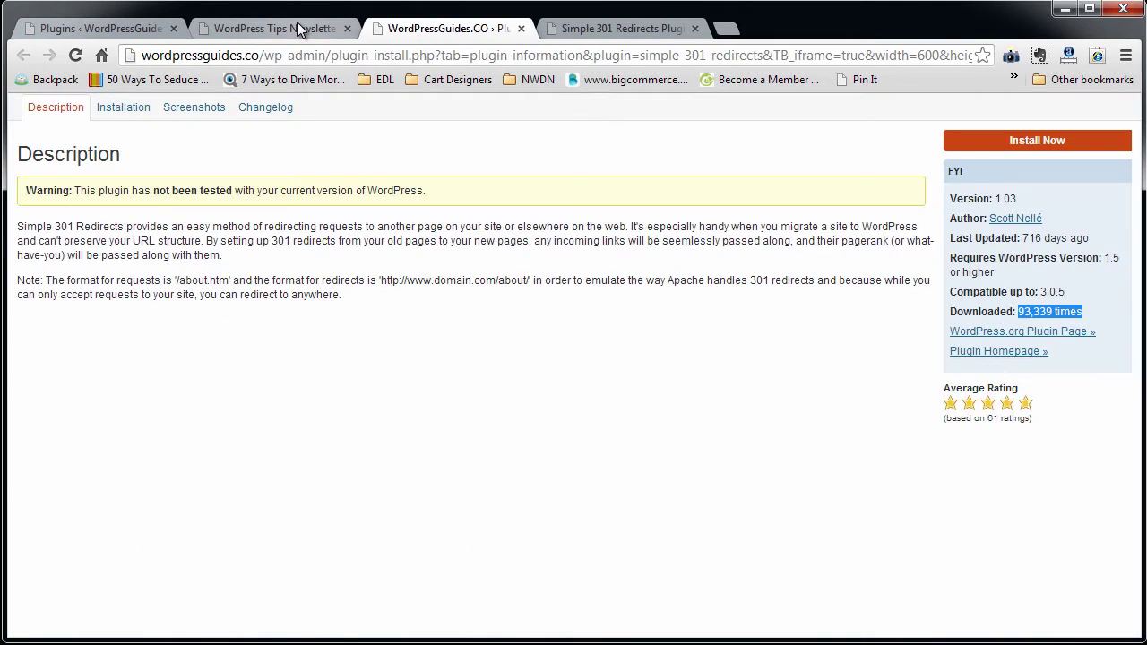
Search the Add New plugins page for '301 redirects'
click(137, 27)
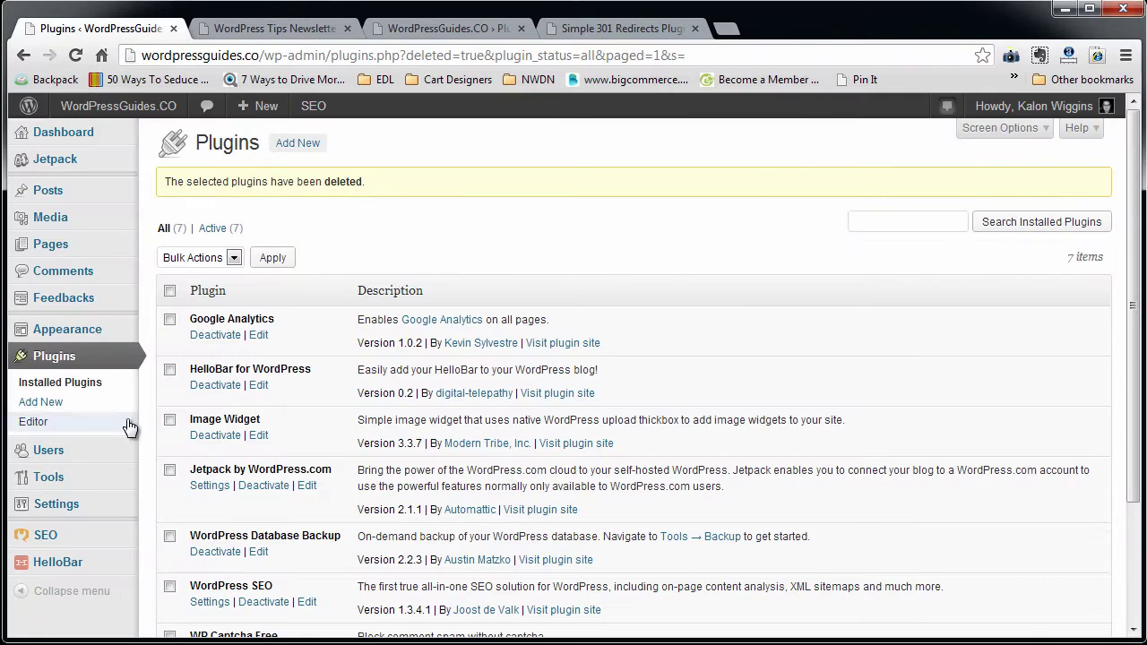
click(310, 145)
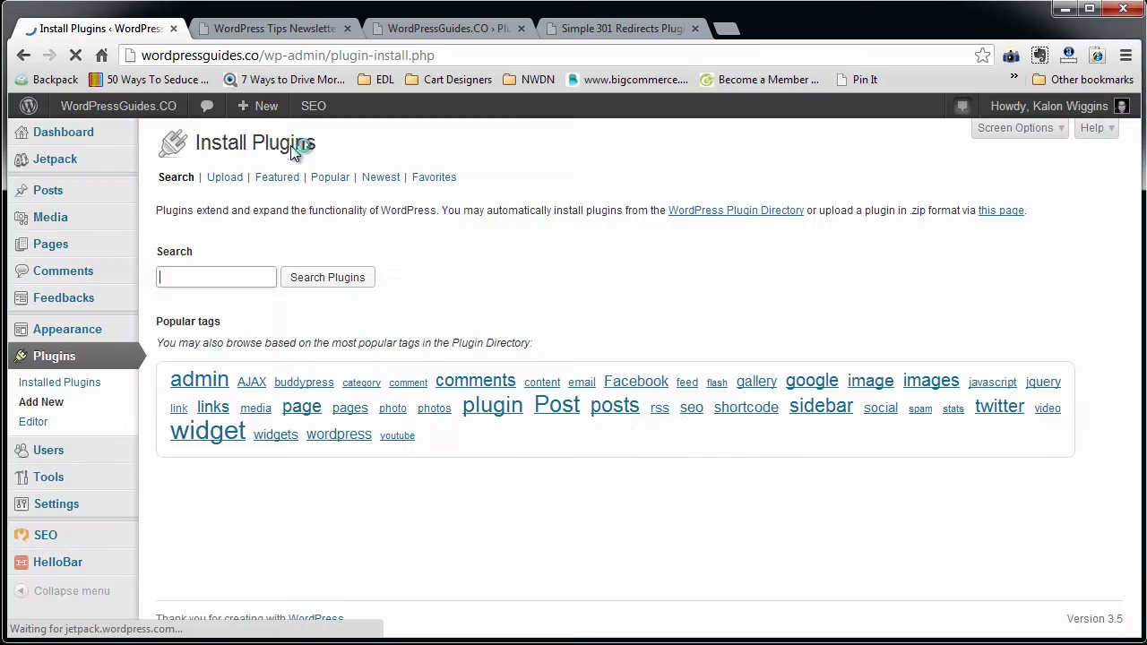
click(238, 274)
text(301)
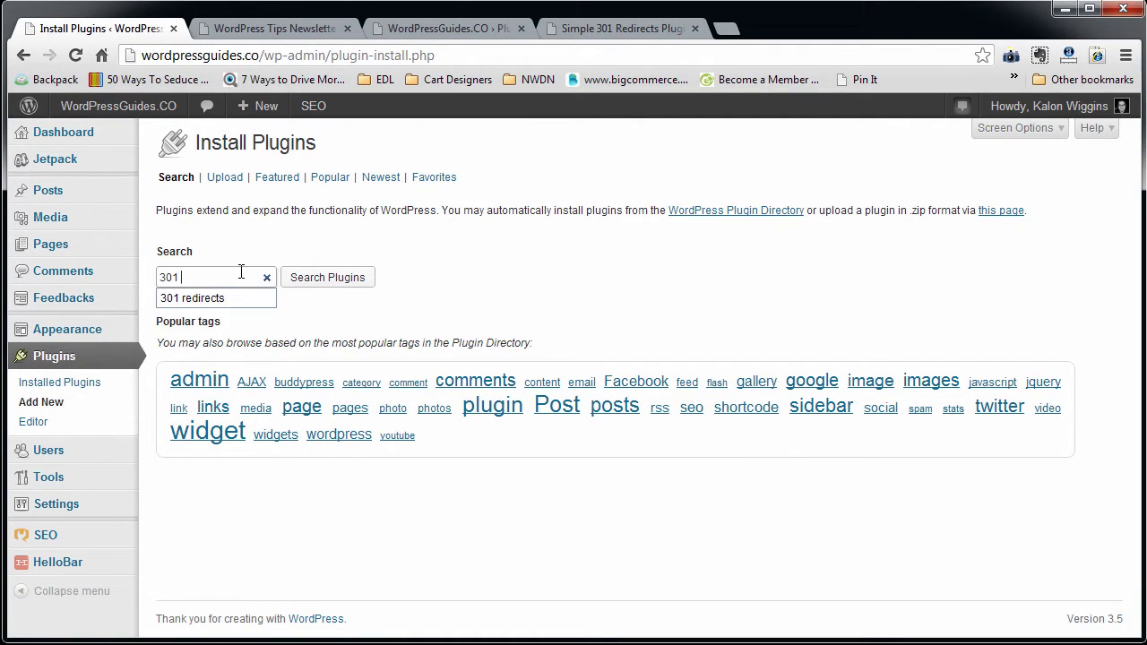
key(Down)
key(Return)
click(327, 288)
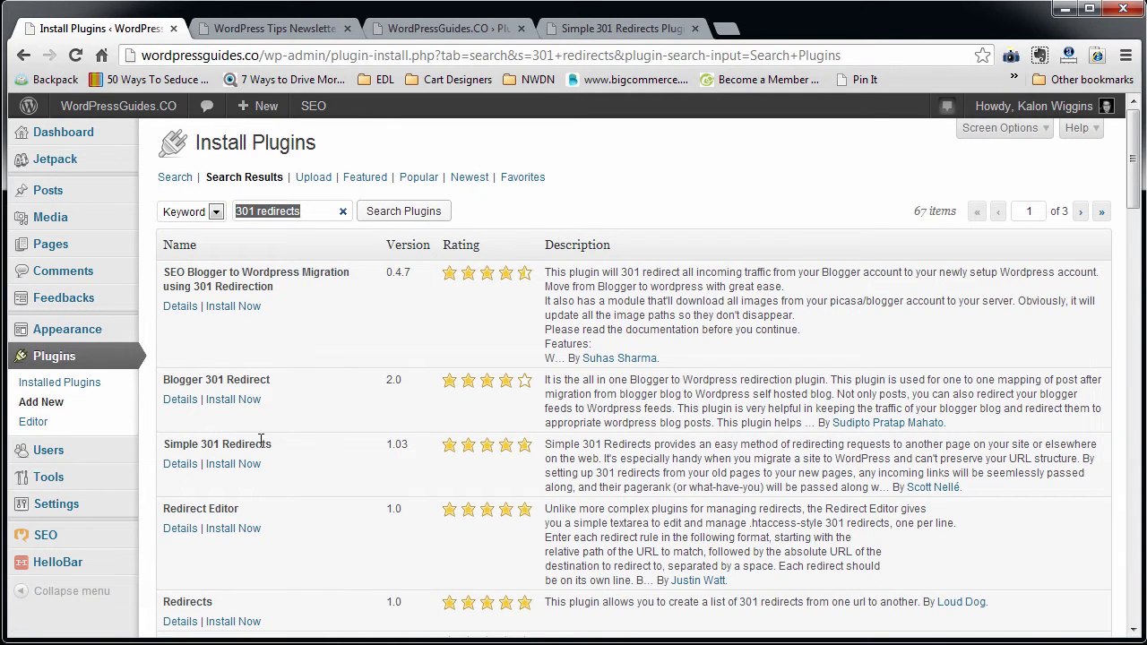
Install Simple 301 Redirects, confirm the install, and activate it
drag(271, 443, 163, 444)
click(233, 463)
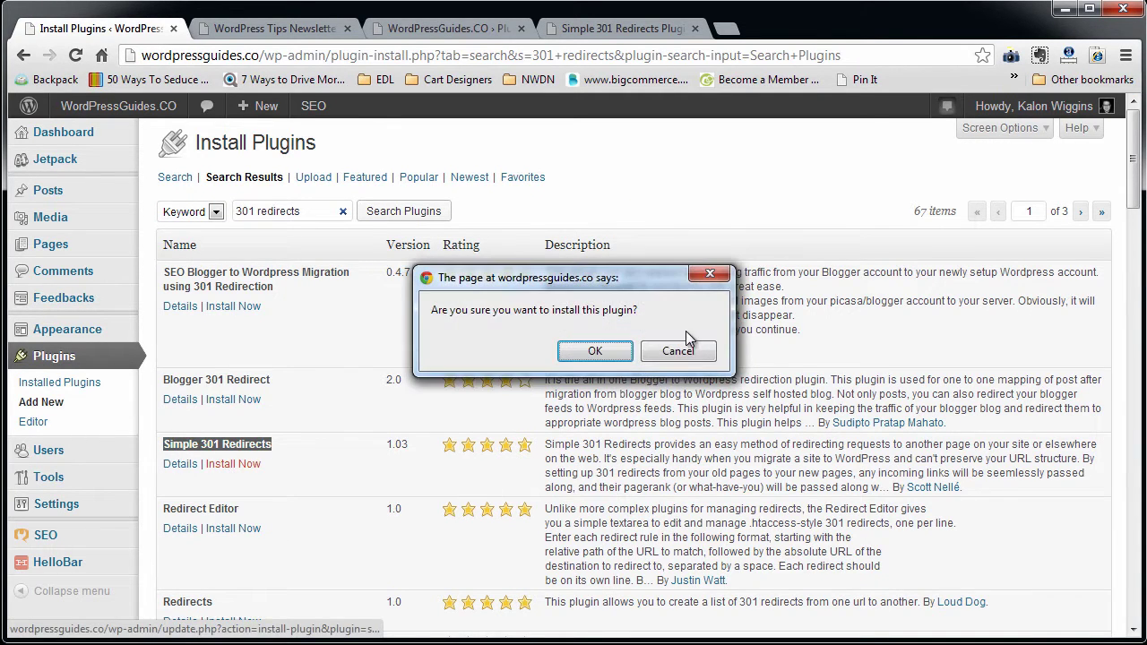
click(596, 351)
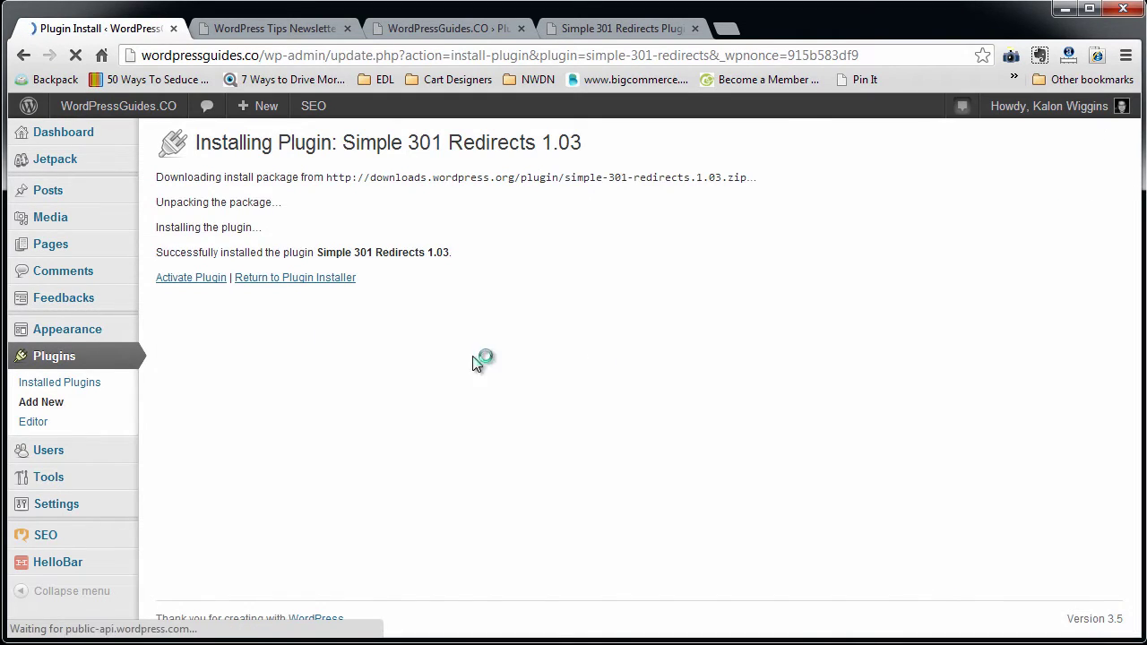
click(191, 278)
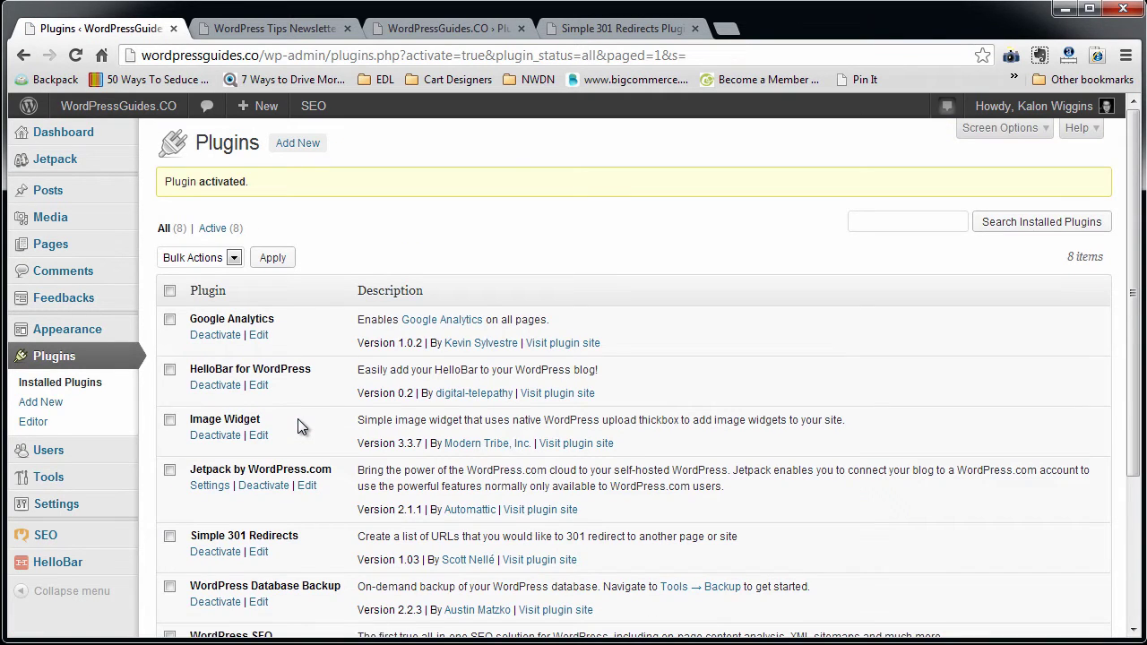
mouse_move(56, 503)
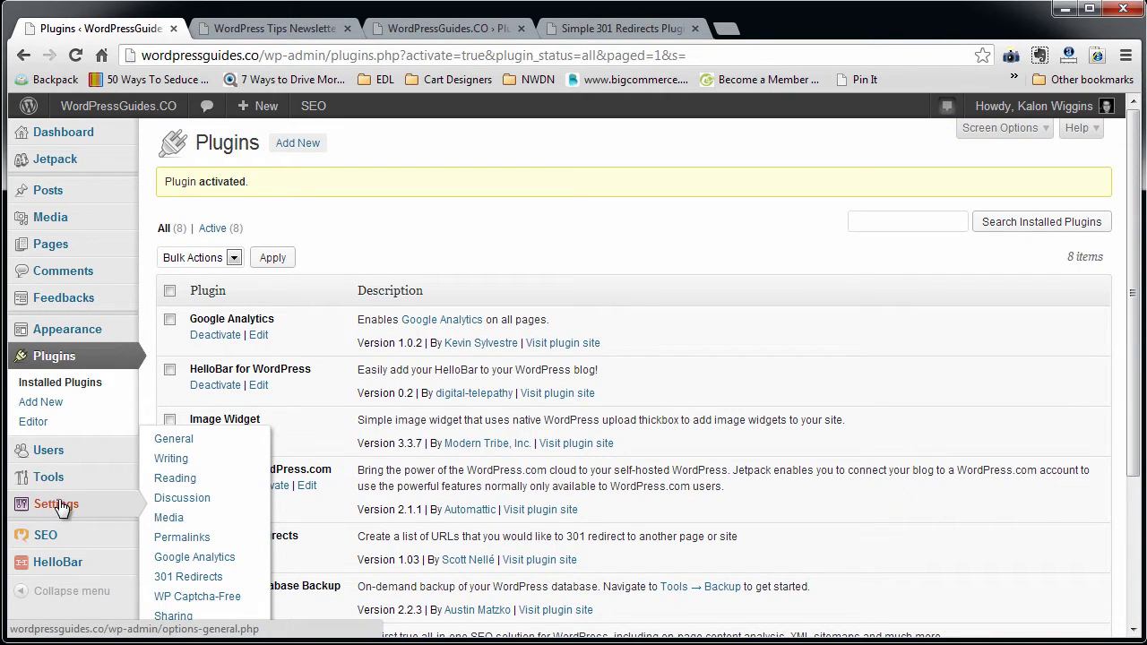
Open the Simple 301 Redirects settings and delete the old /facebook/ request and destination
scroll(59, 507, down, 1)
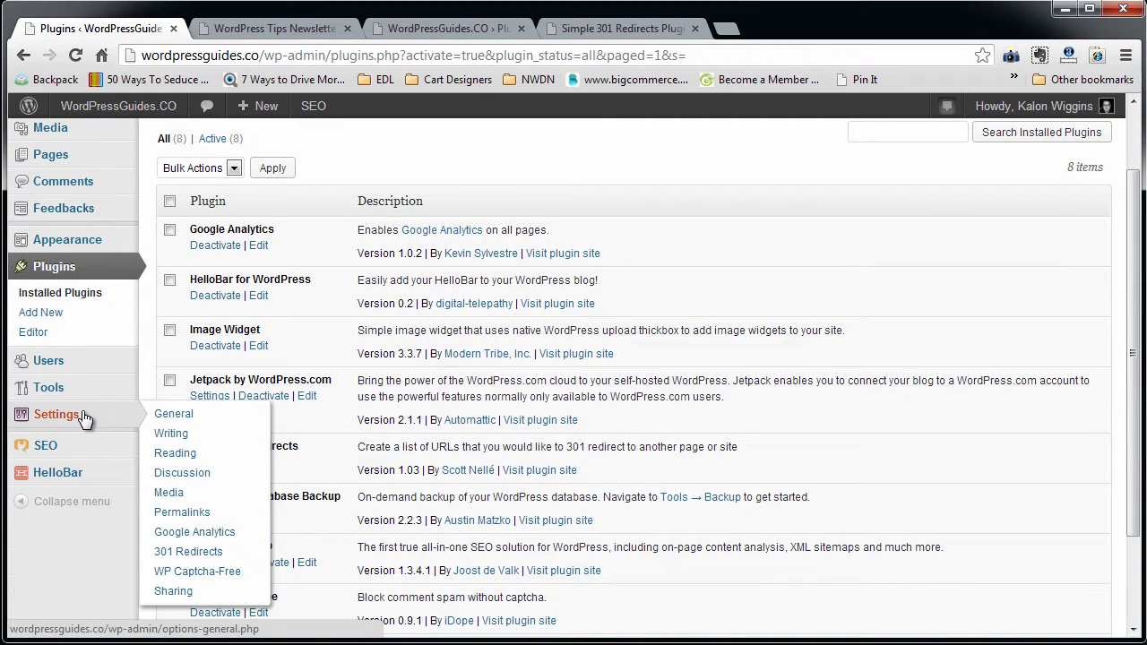
click(188, 552)
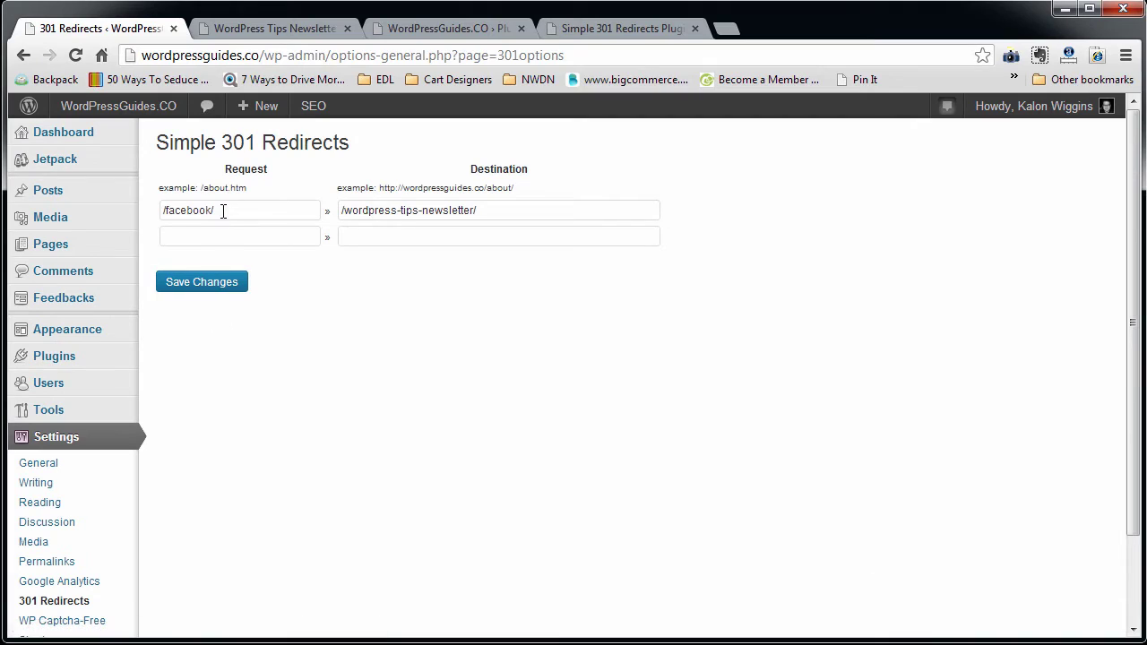
drag(226, 211, 137, 215)
key(BackSpace)
key(Tab)
key(BackSpace)
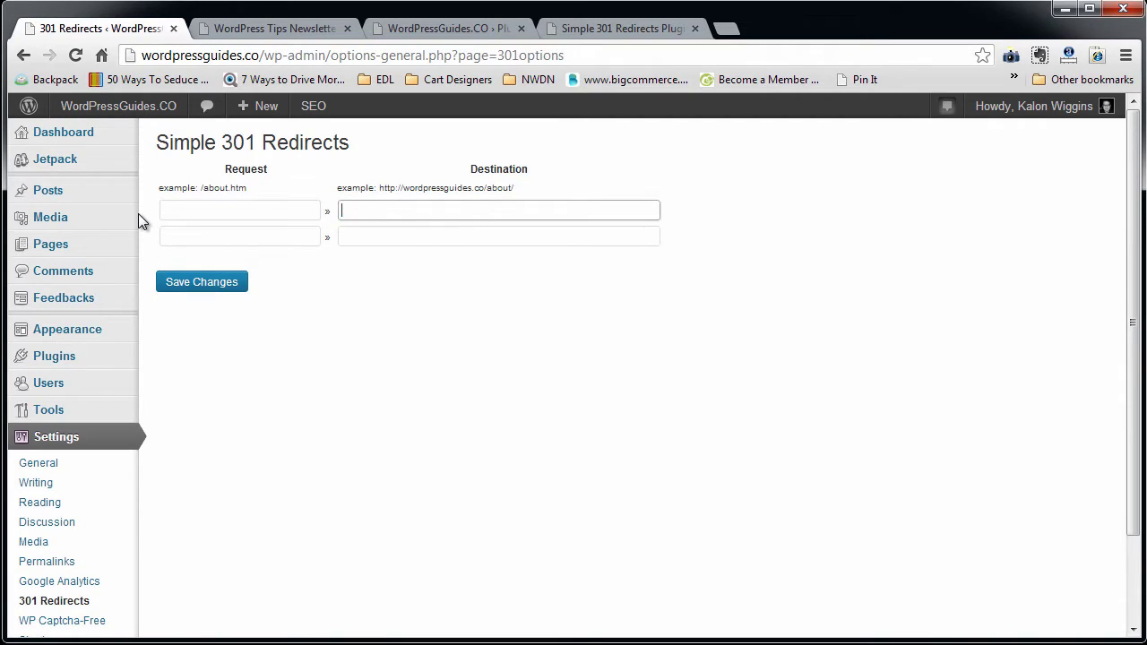
key(Tab)
Check that the first redirect row's Request and Destination fields are now empty
click(164, 212)
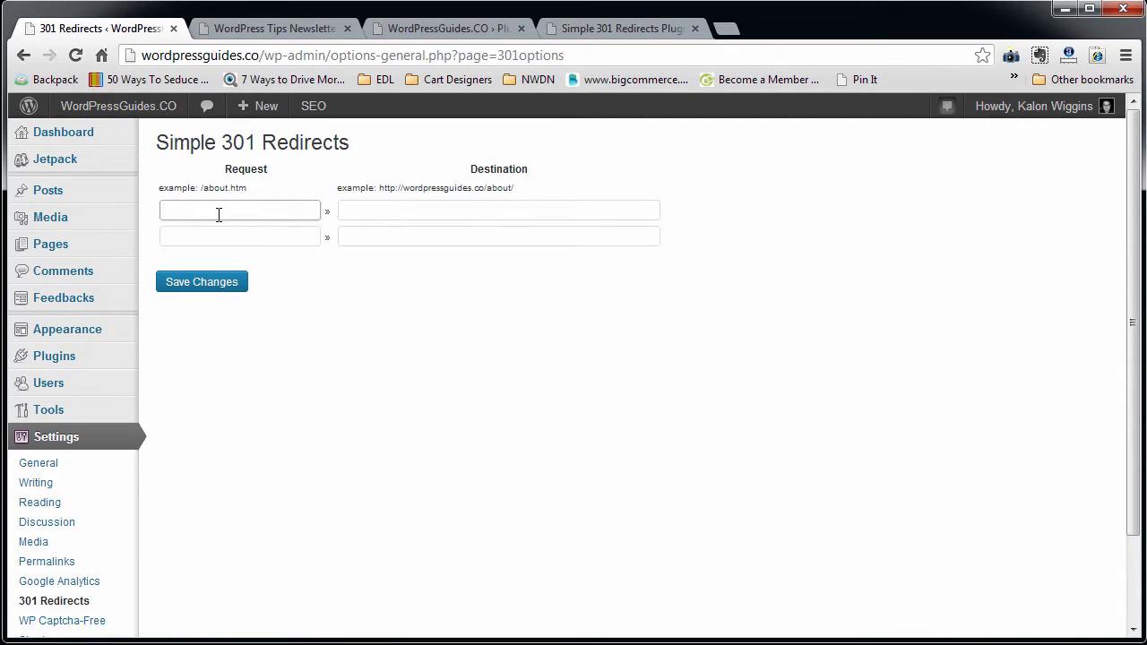
click(226, 210)
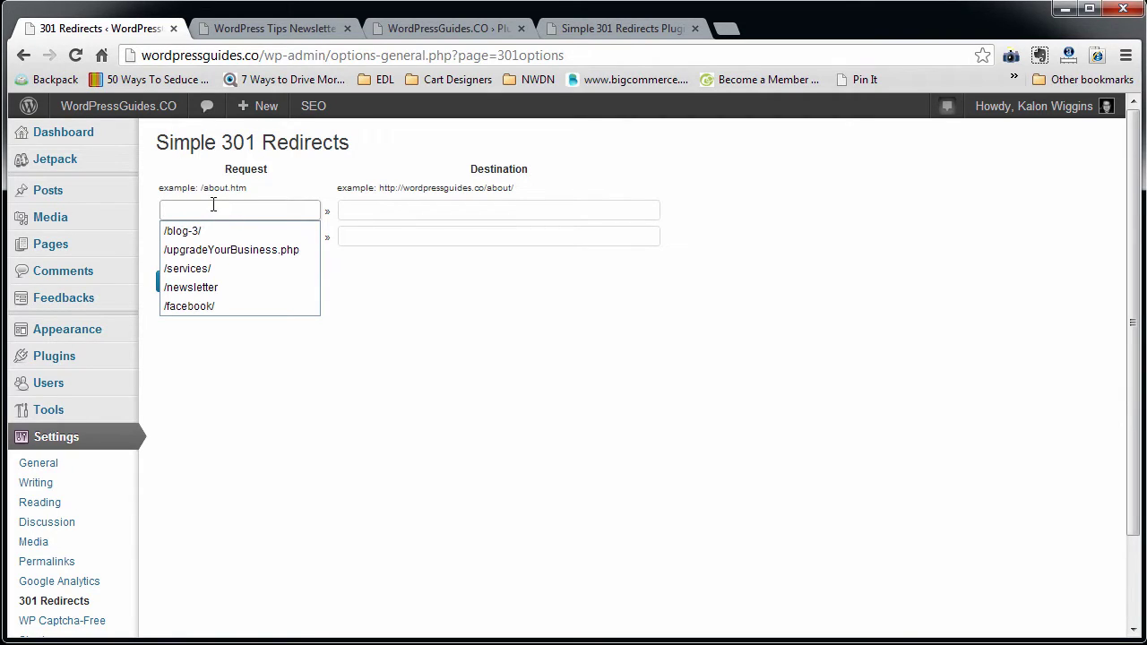
click(390, 208)
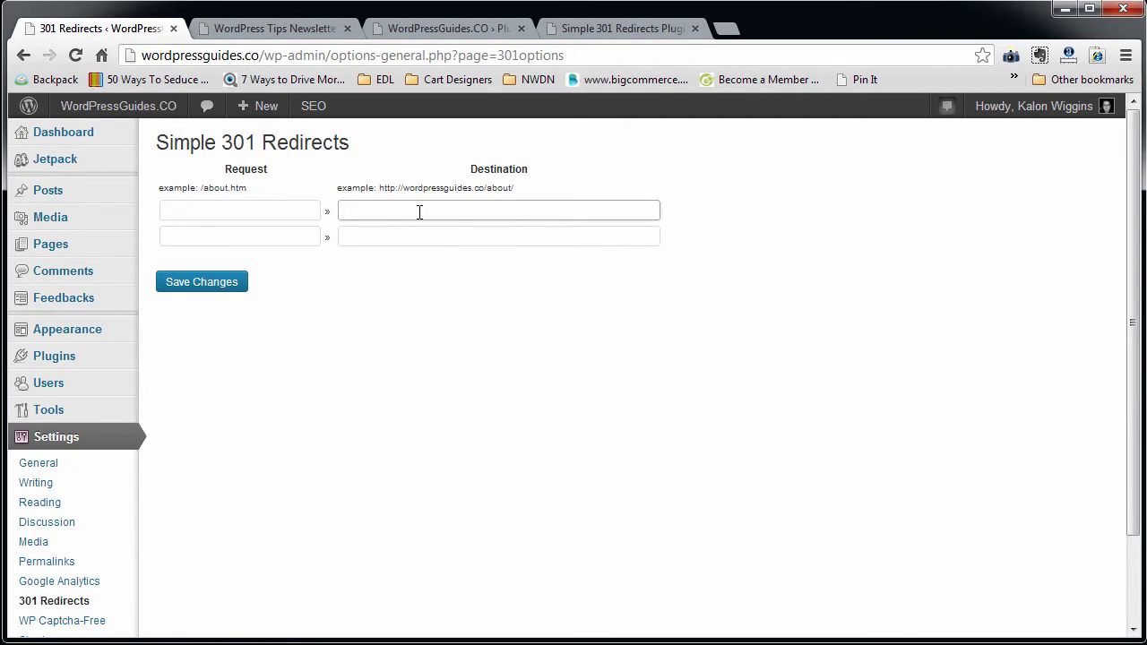
click(244, 210)
click(381, 209)
text(wordpressguides.co/)
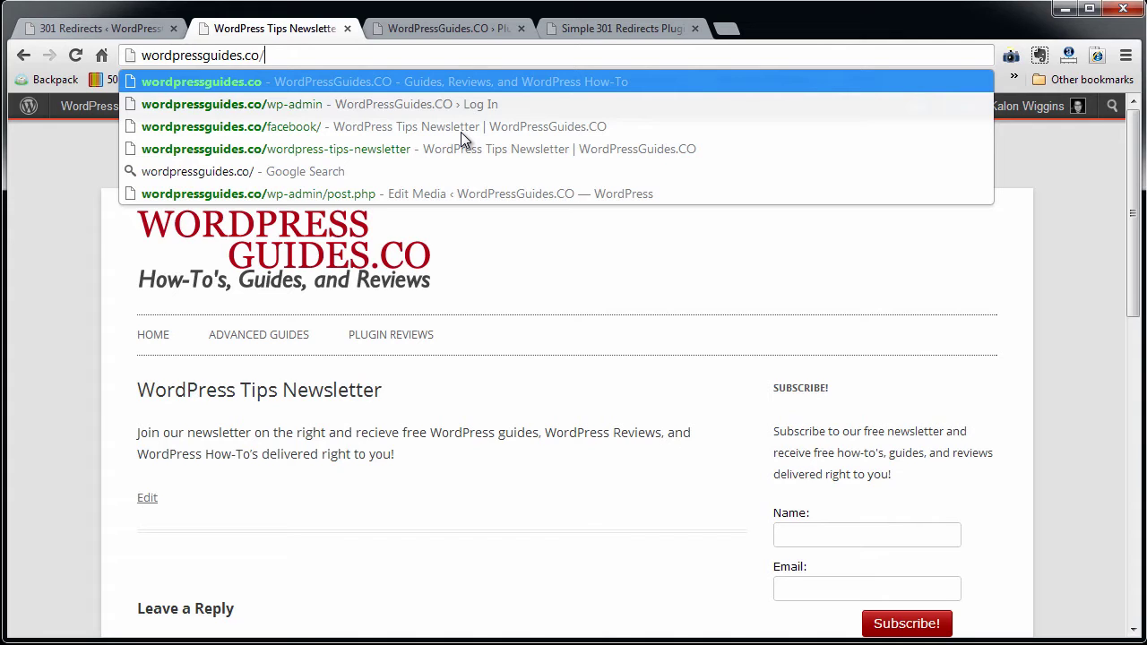
Load wordpressguides.co/youtube/ to confirm Page Not Found, then select the /youtube/ path
text(you)
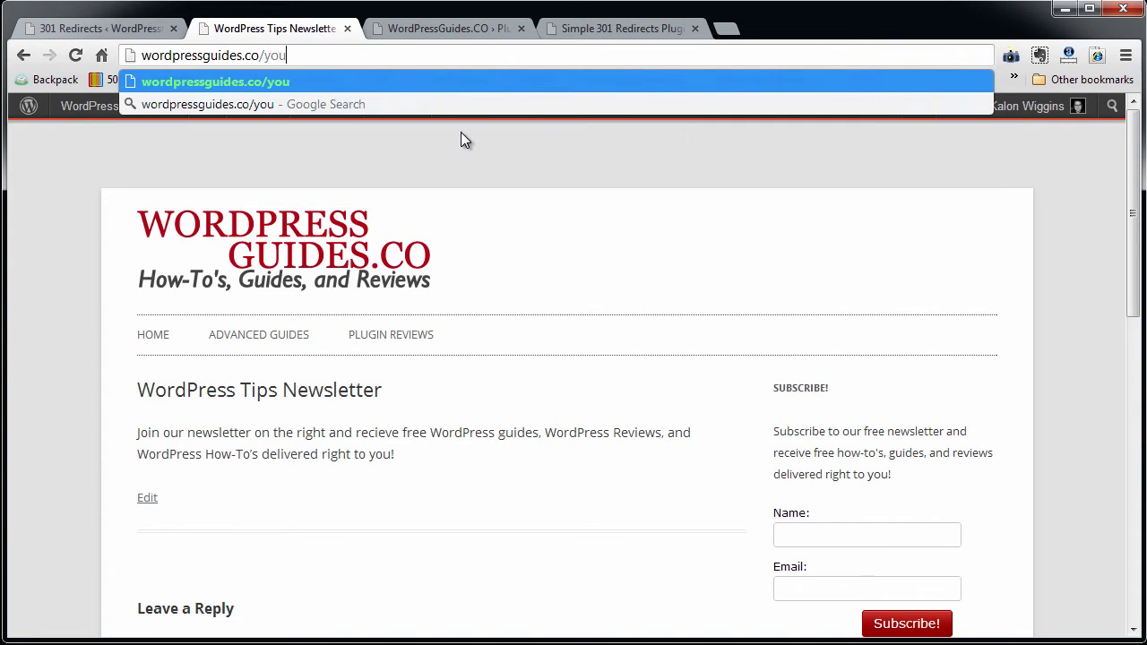
text(tube/)
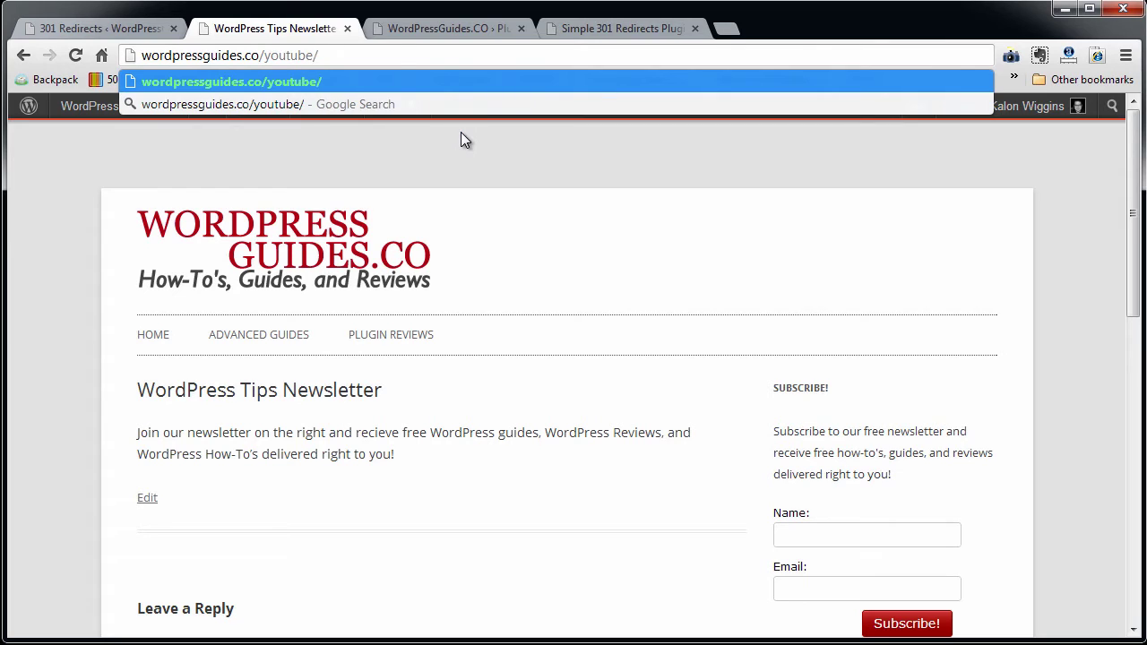
key(Return)
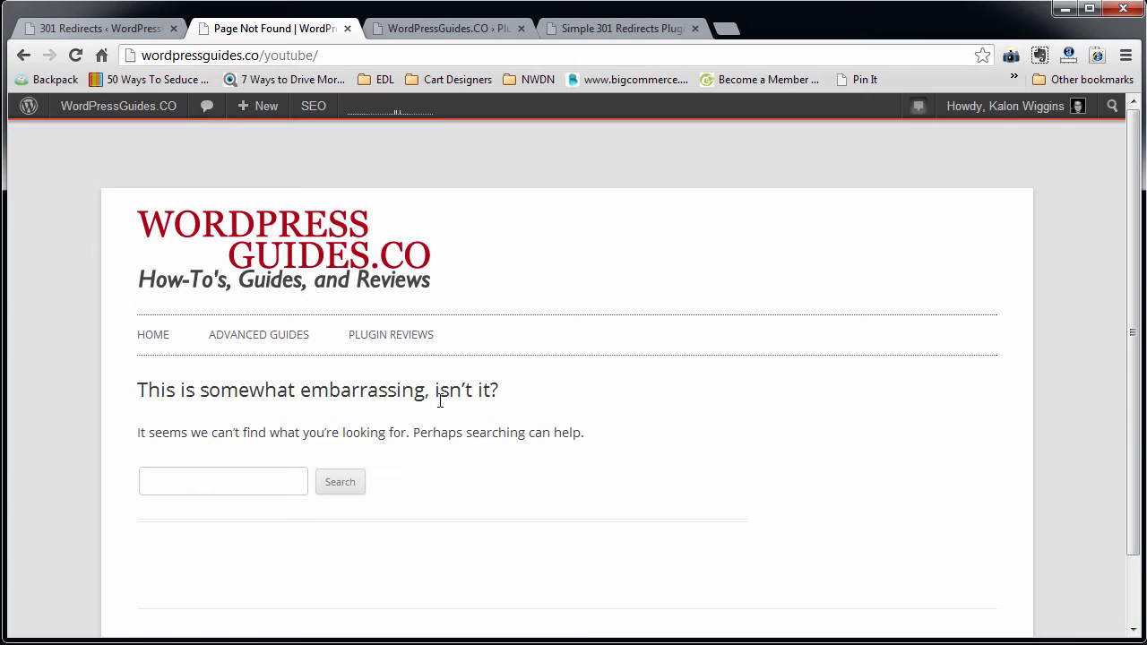
drag(260, 54, 375, 54)
key(ctrl+c)
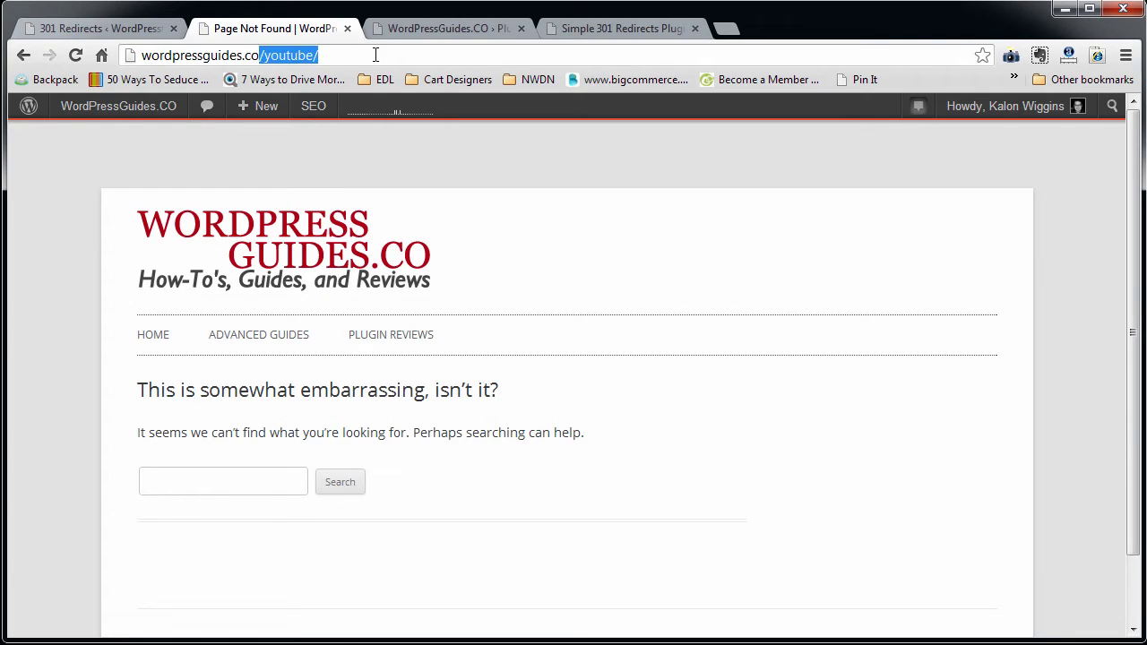
Paste /youtube/ into the first redirect row's Request field
click(99, 28)
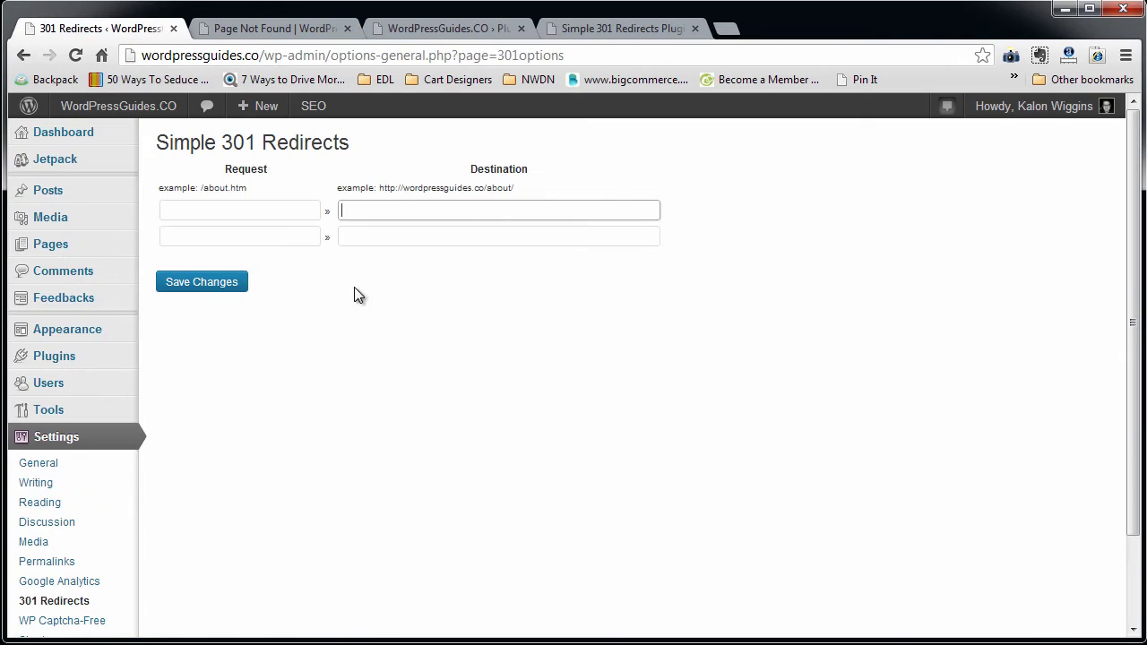
click(254, 209)
key(ctrl+v)
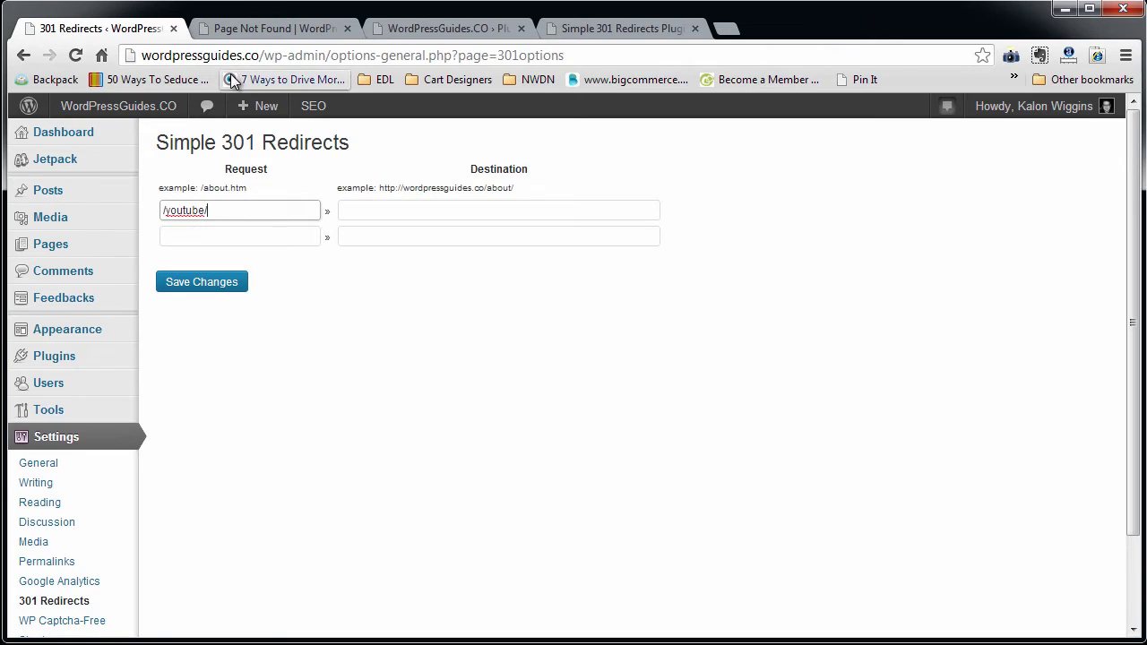
double_click(216, 210)
Copy the newsletter page slug and enter /wordpress-tips-newsletter/ as the Destination
right_click(51, 245)
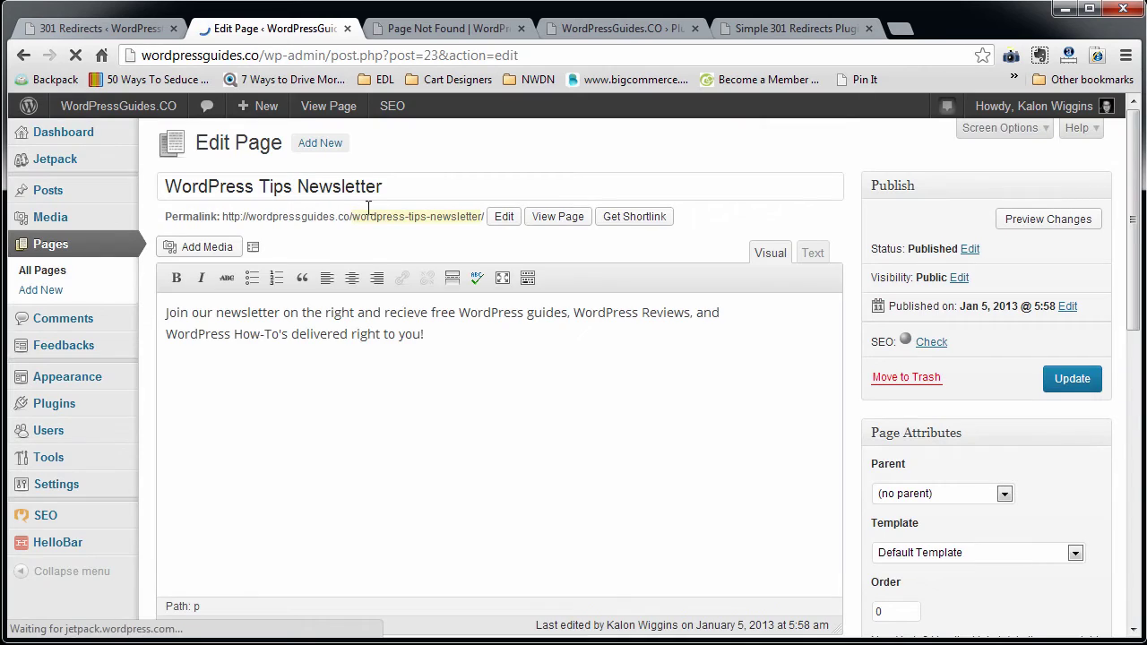
click(503, 216)
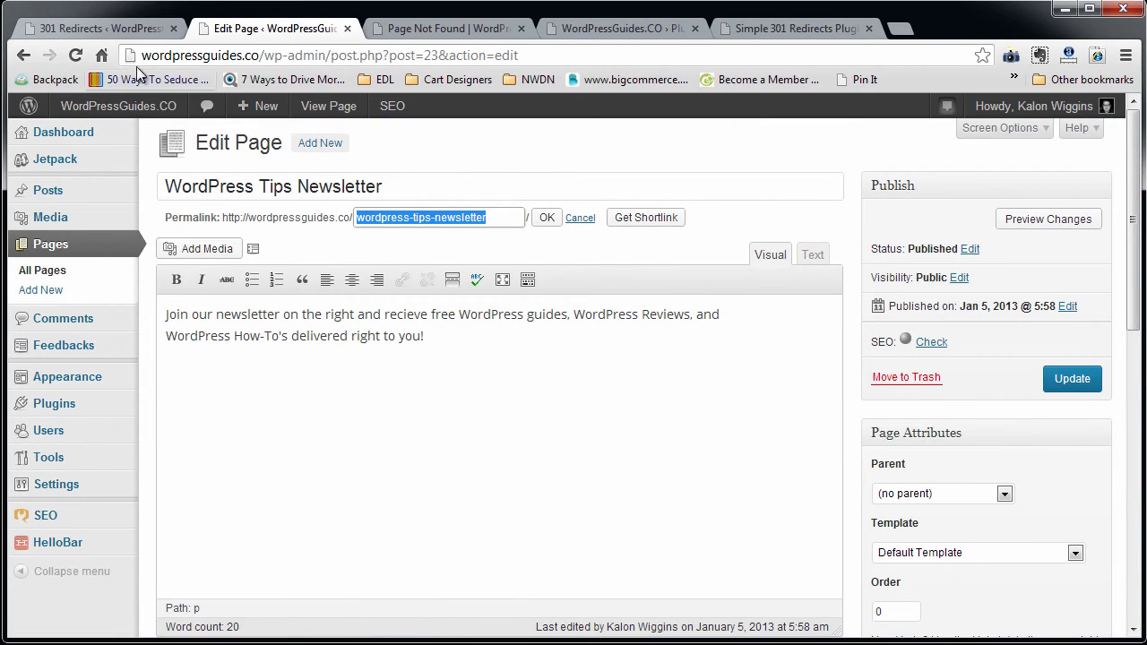
click(86, 26)
click(364, 215)
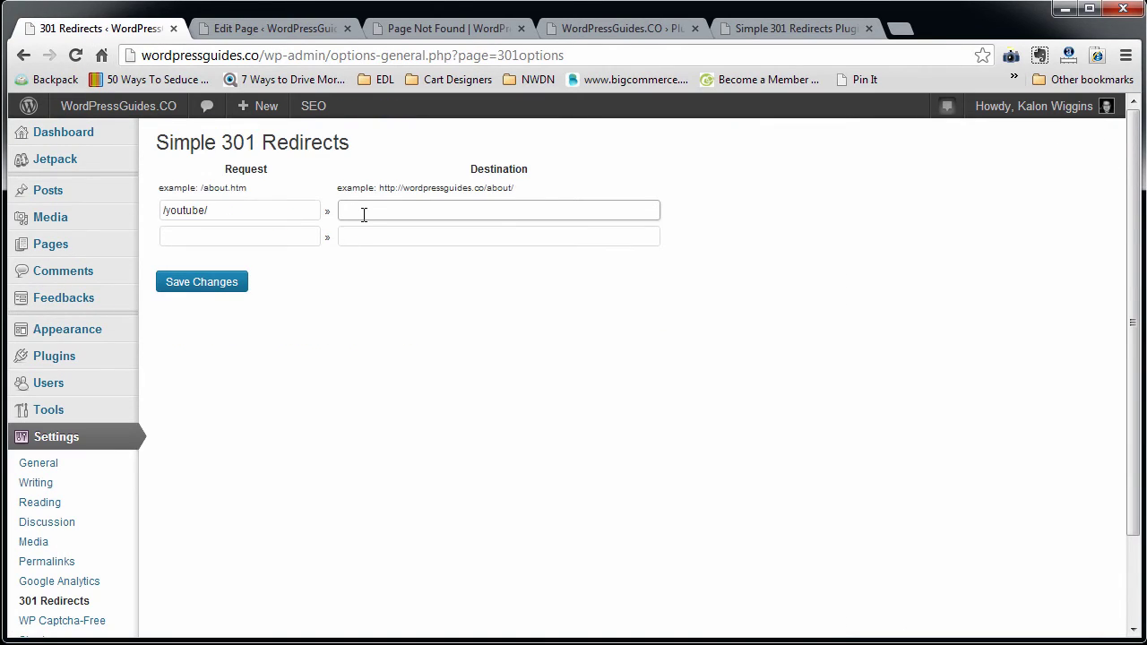
text(/)
text(wordpress-tips-newsletter)
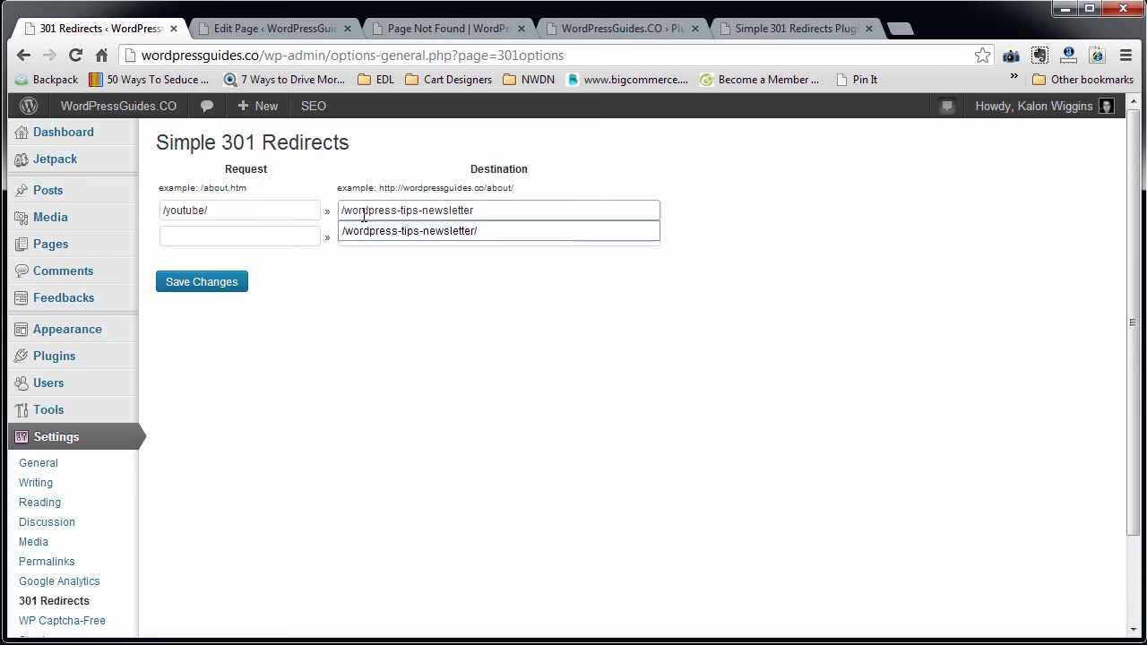
key(Return)
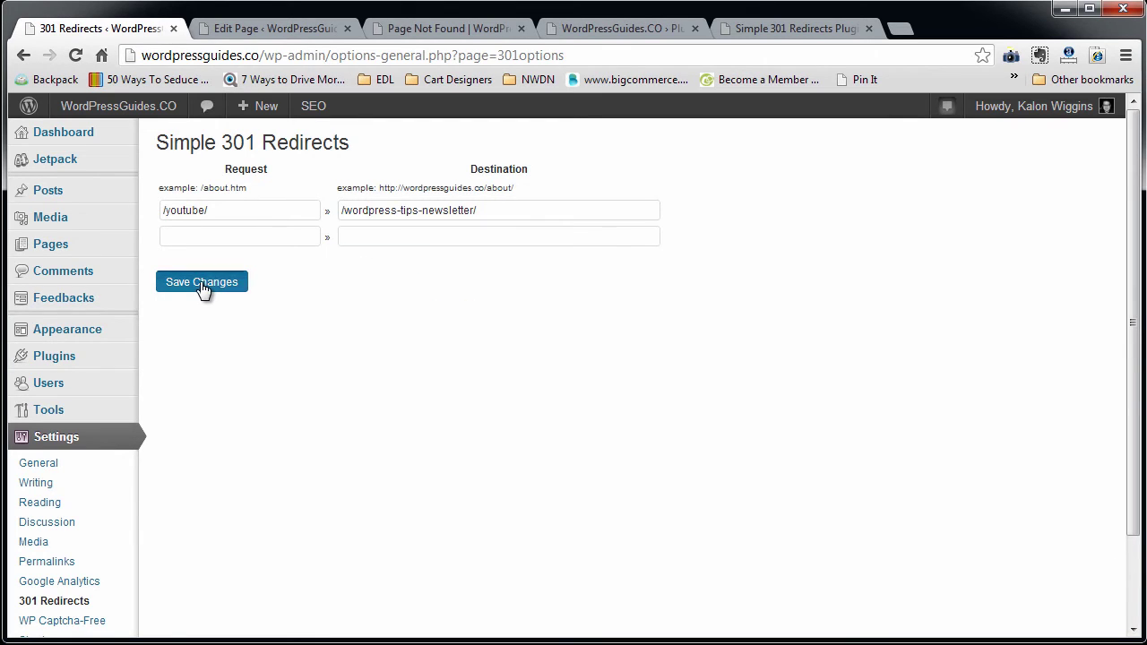
Save the redirect and reload /youtube/ to confirm it lands on the newsletter page
click(201, 283)
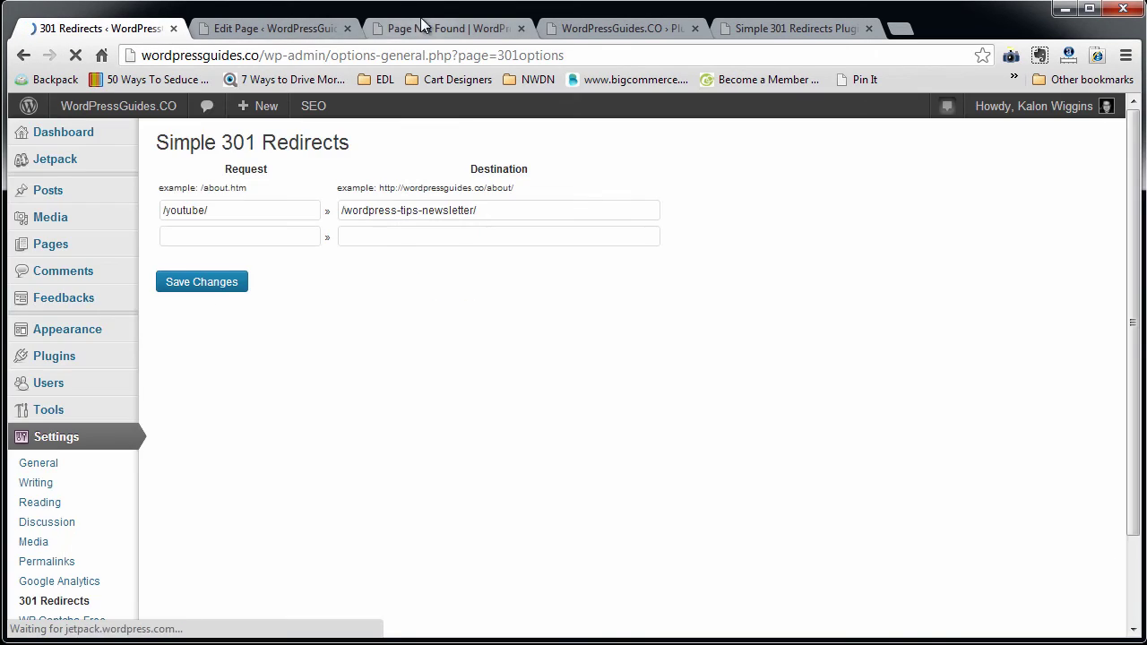
click(423, 27)
click(351, 56)
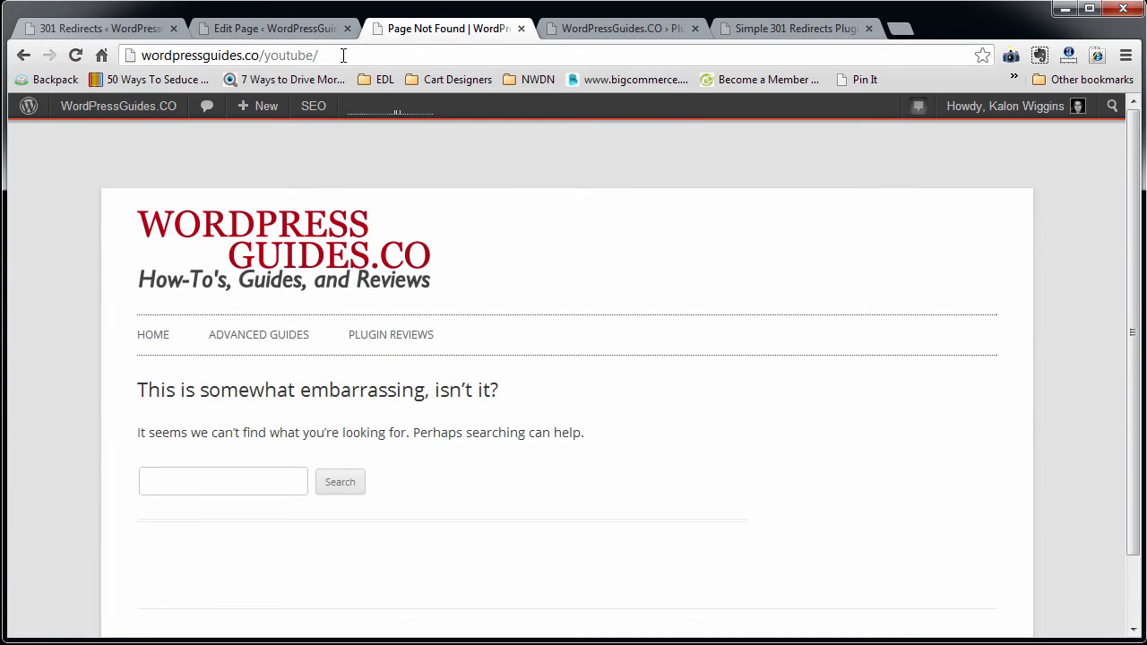
key(Return)
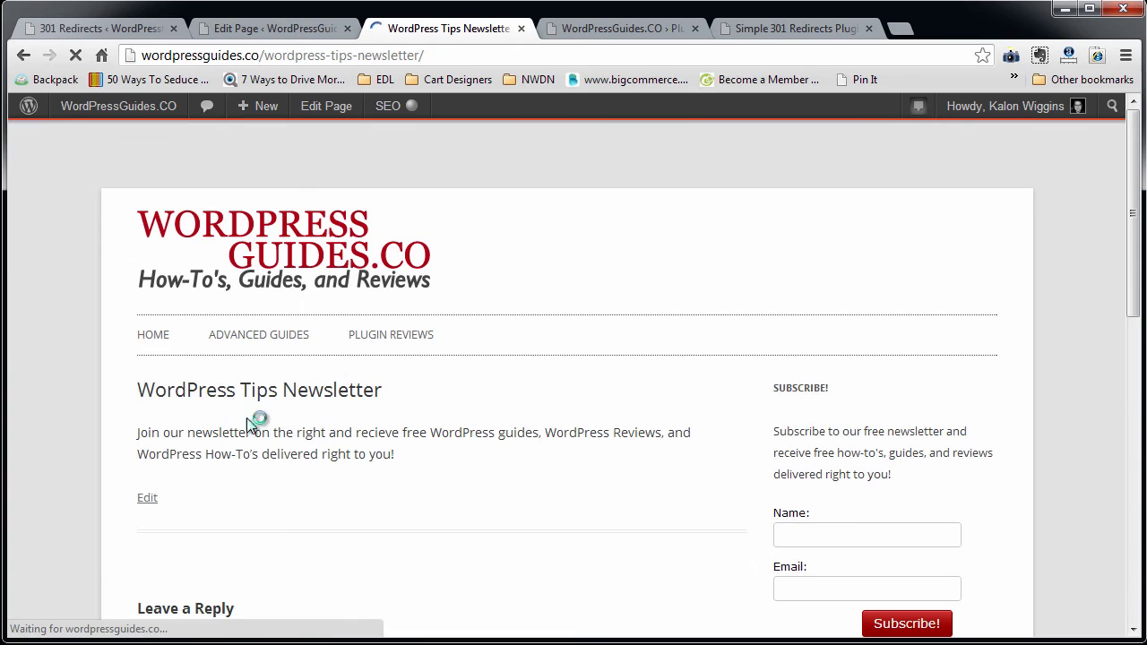
click(84, 31)
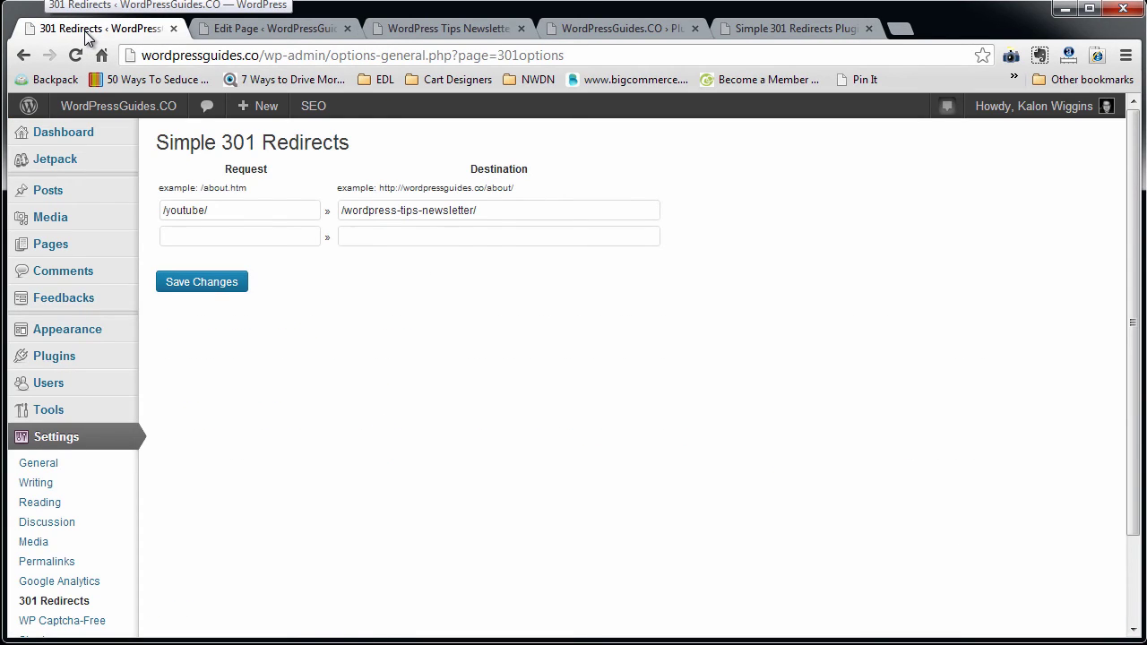